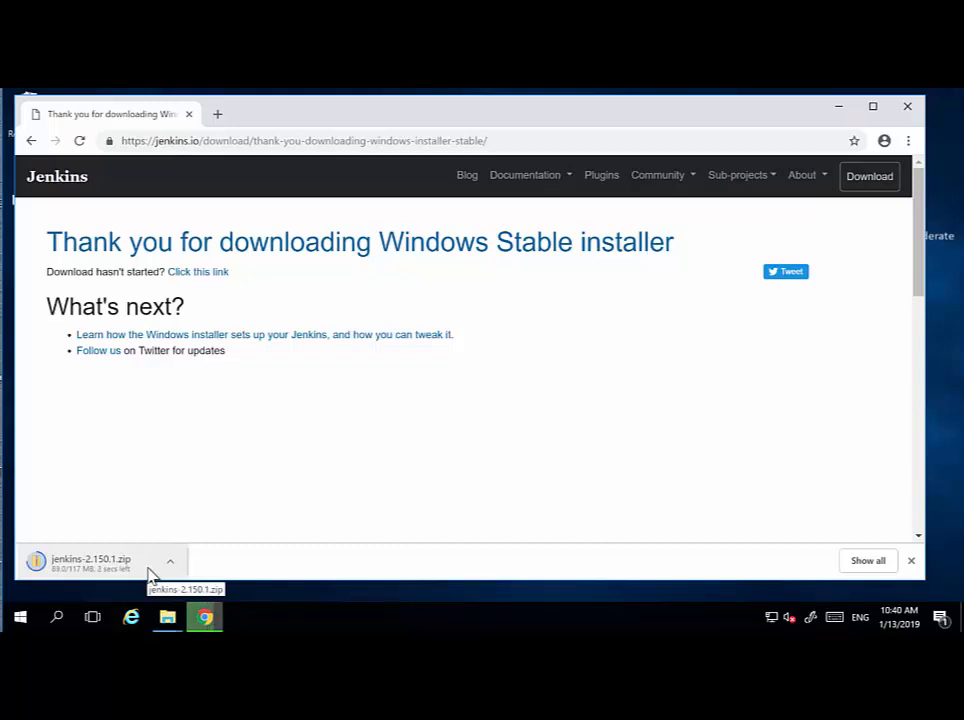
Switch to File Explorer and open the jenkins-2.150.1 archive in the Downloads folder.
{"action": "left_click", "coordinate": [167, 617]}
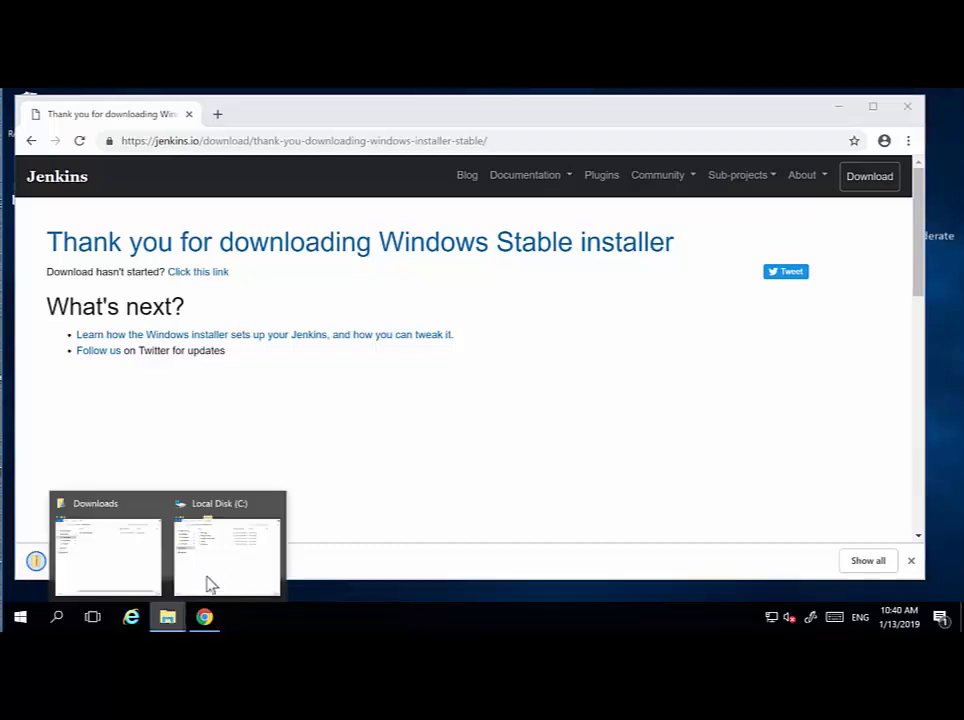
{"action": "left_click", "coordinate": [129, 572]}
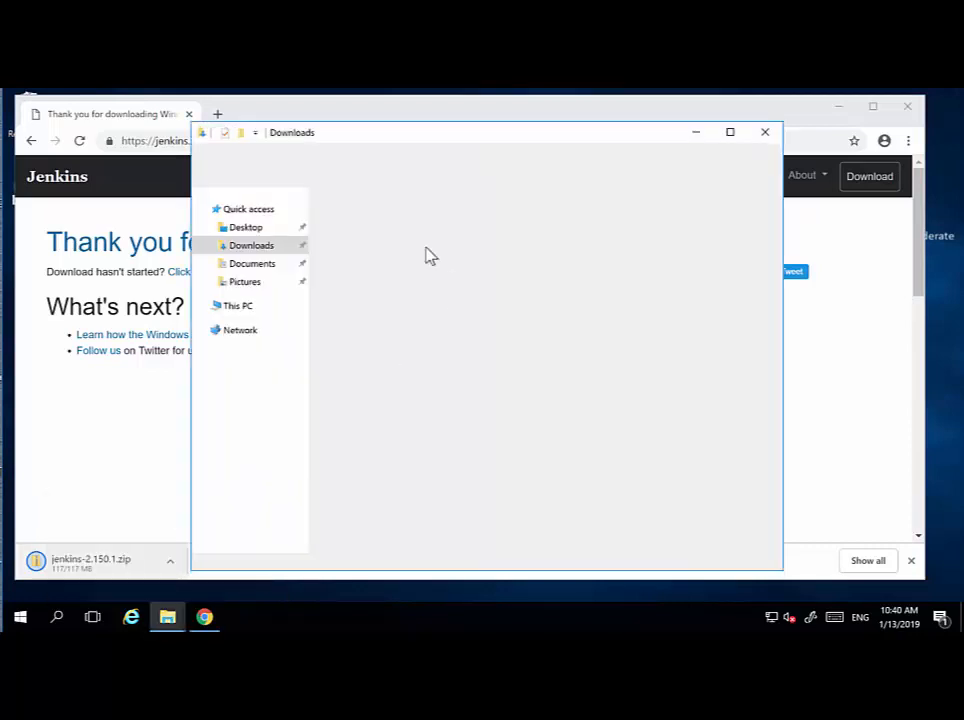
{"action": "left_click", "coordinate": [393, 242]}
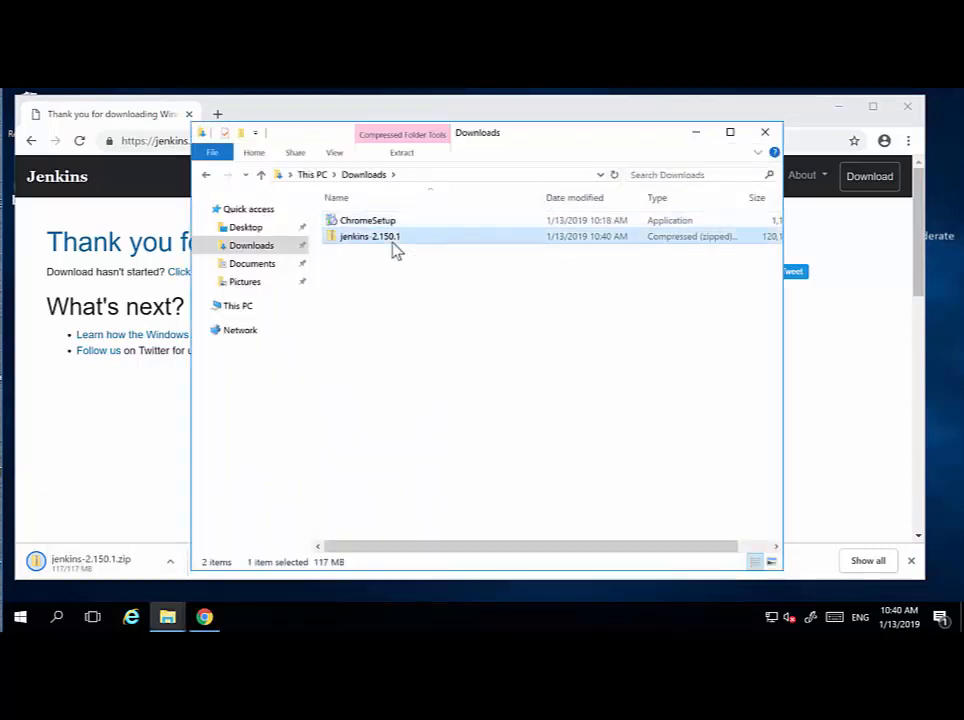
{"action": "double_click", "coordinate": [395, 250]}
Copy the jenkins installer package from the archive onto the desktop and minimise the browser window.
{"action": "left_click", "coordinate": [344, 228]}
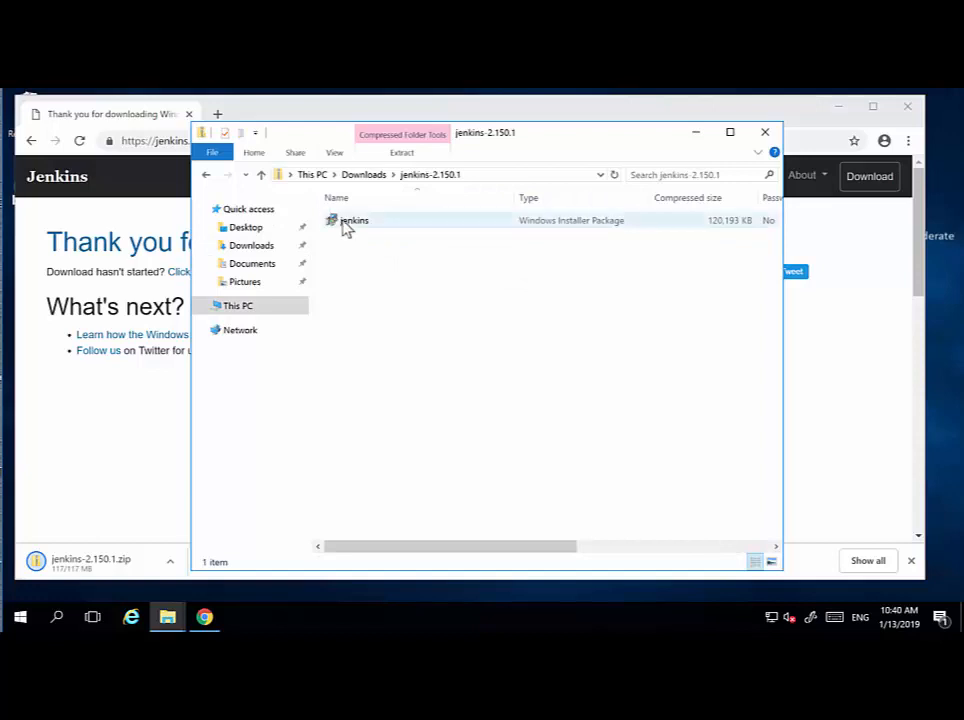
{"action": "left_click_drag", "start_coordinate": [828, 341], "coordinate": [945, 371]}
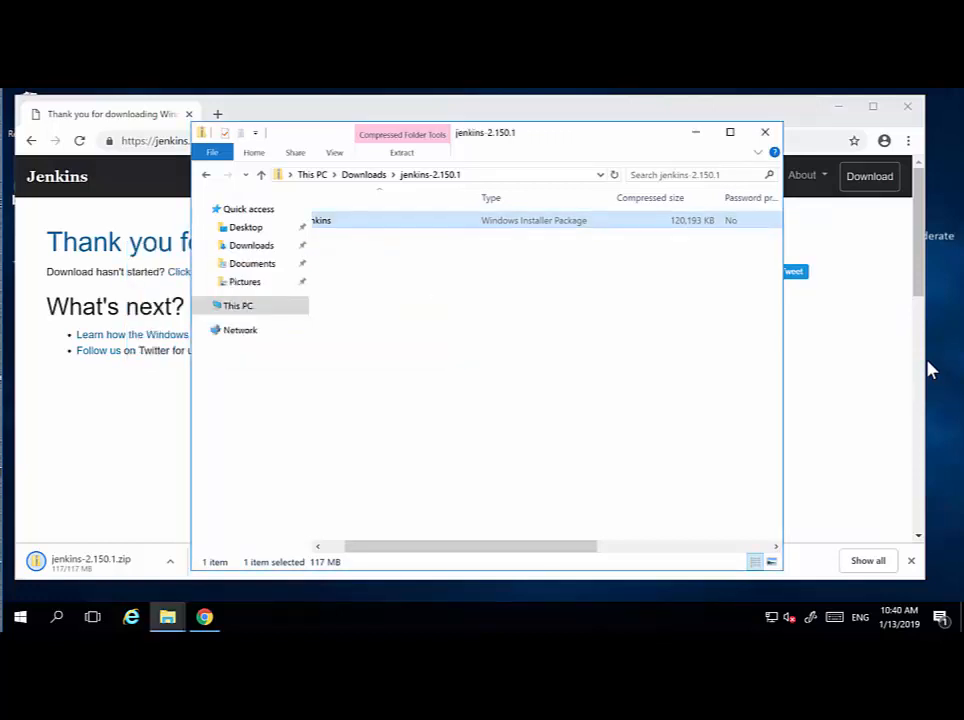
{"action": "left_click_drag", "start_coordinate": [925, 359], "coordinate": [872, 359]}
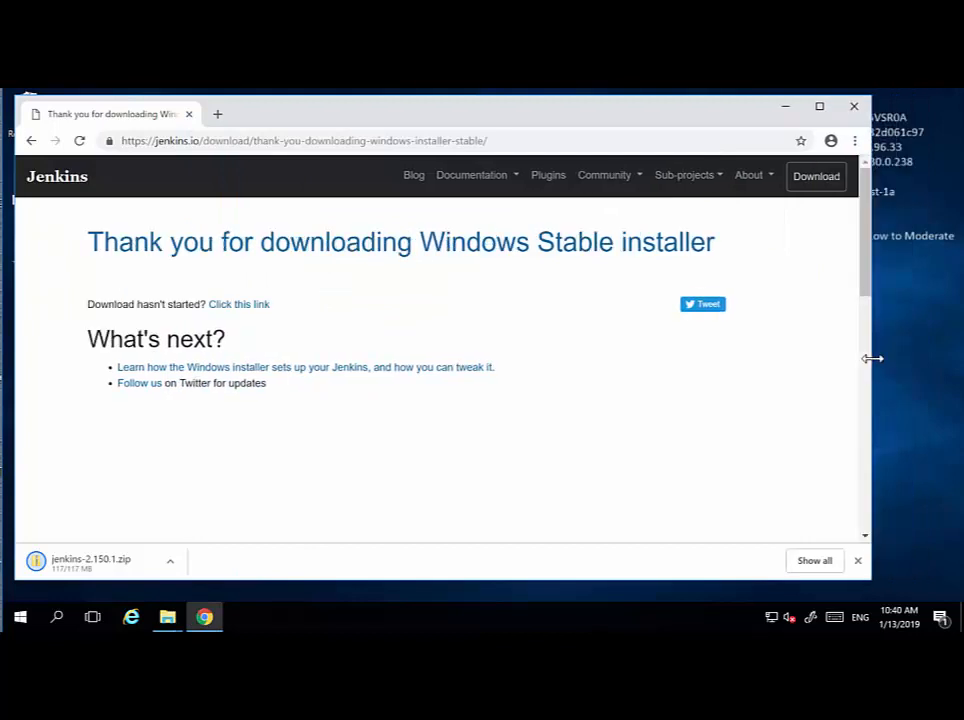
{"action": "left_click", "coordinate": [785, 106]}
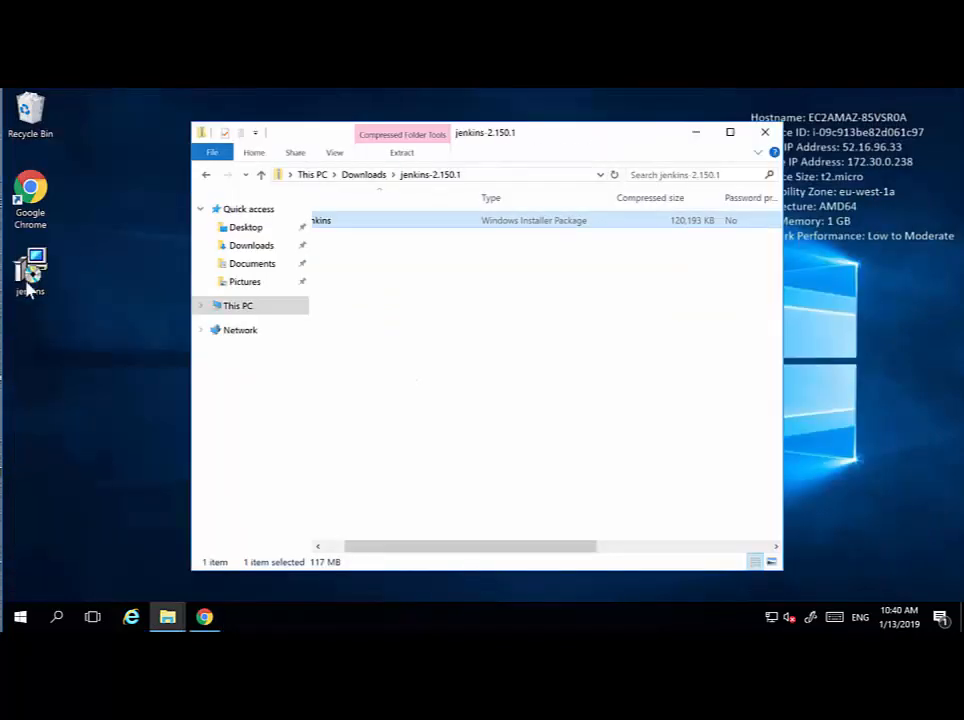
Run the jenkins installer from the desktop and install Jenkins 2.150.1 to C:\Program Files (x86)\Jenkins\, completing the setup wizard.
{"action": "left_click", "coordinate": [33, 284]}
{"action": "double_click", "coordinate": [33, 284]}
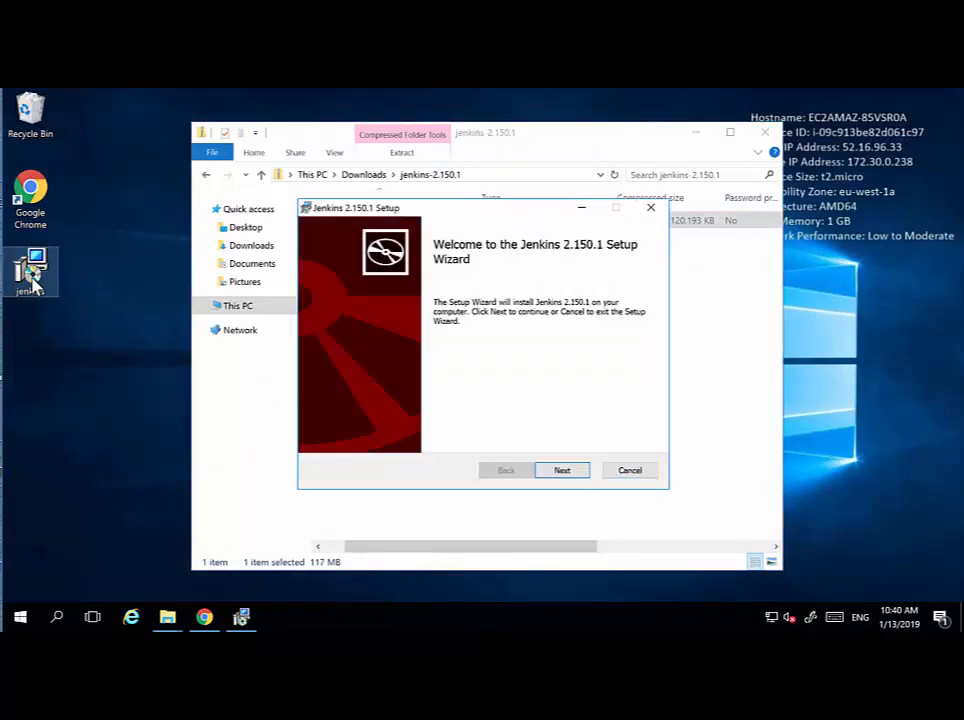
{"action": "left_click", "coordinate": [562, 472]}
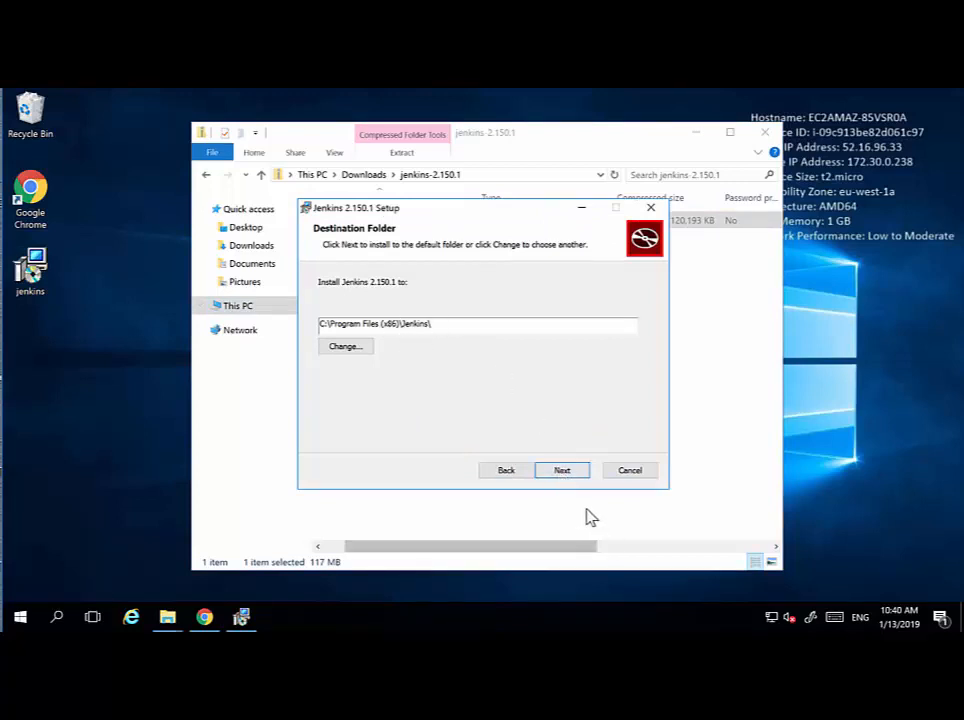
{"action": "left_click", "coordinate": [567, 470]}
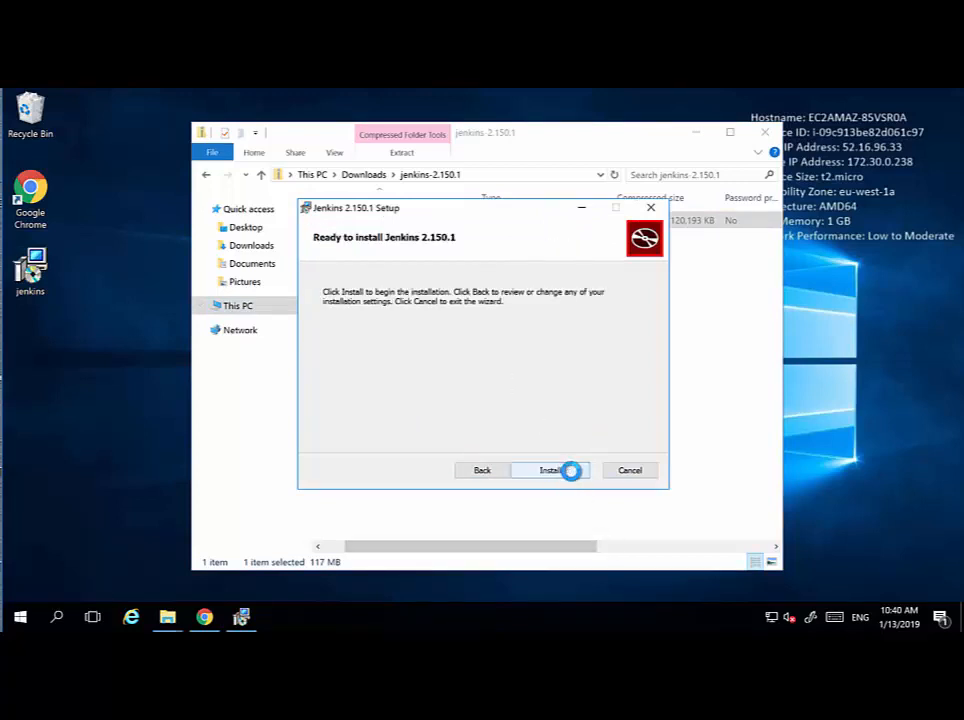
{"action": "left_click", "coordinate": [574, 472]}
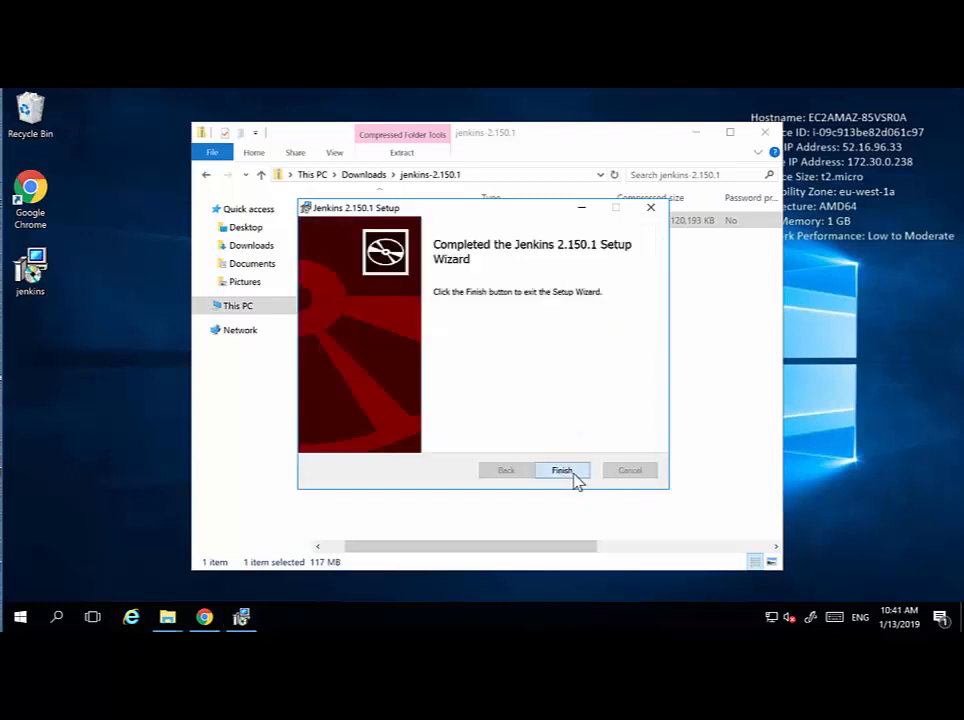
{"action": "left_click", "coordinate": [563, 471]}
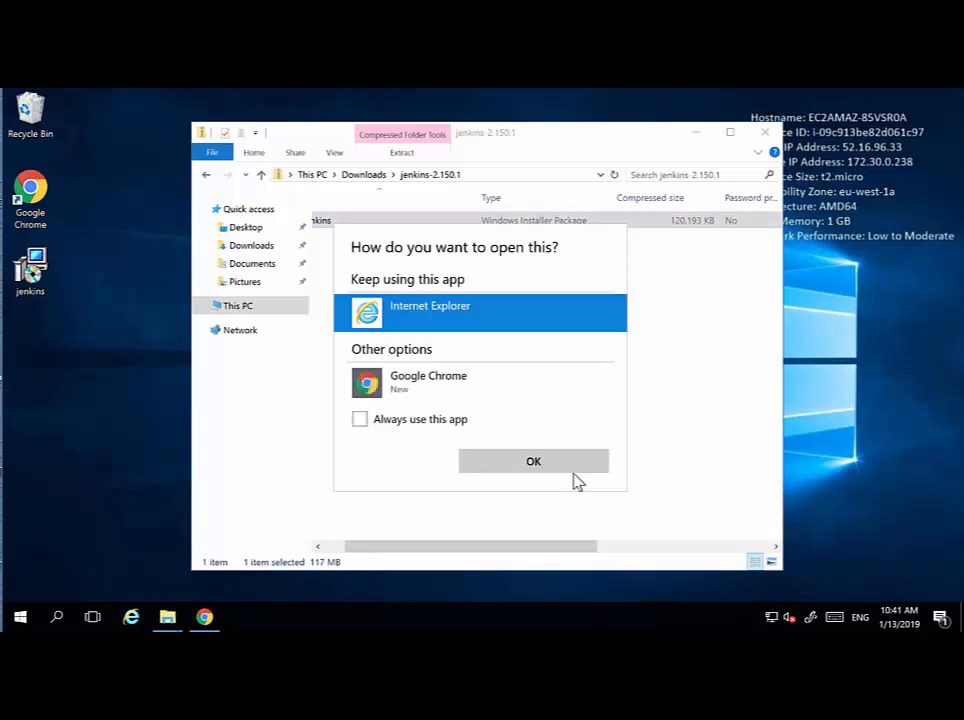
Open the local Jenkins page in Google Chrome without making it the permanent app choice.
{"action": "left_click", "coordinate": [505, 385]}
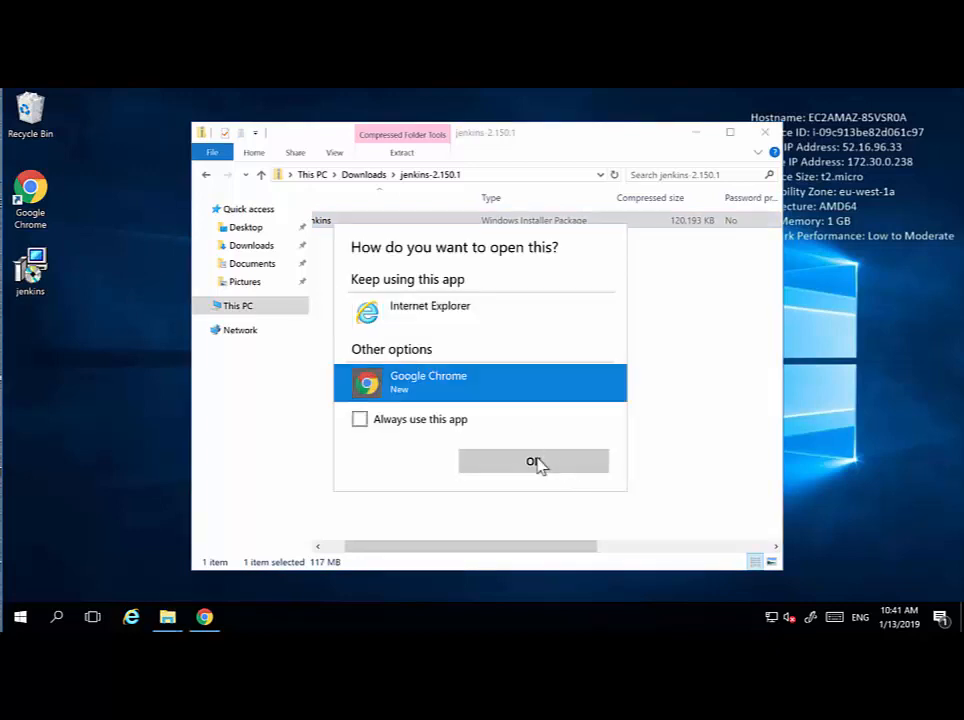
{"action": "left_click", "coordinate": [541, 465]}
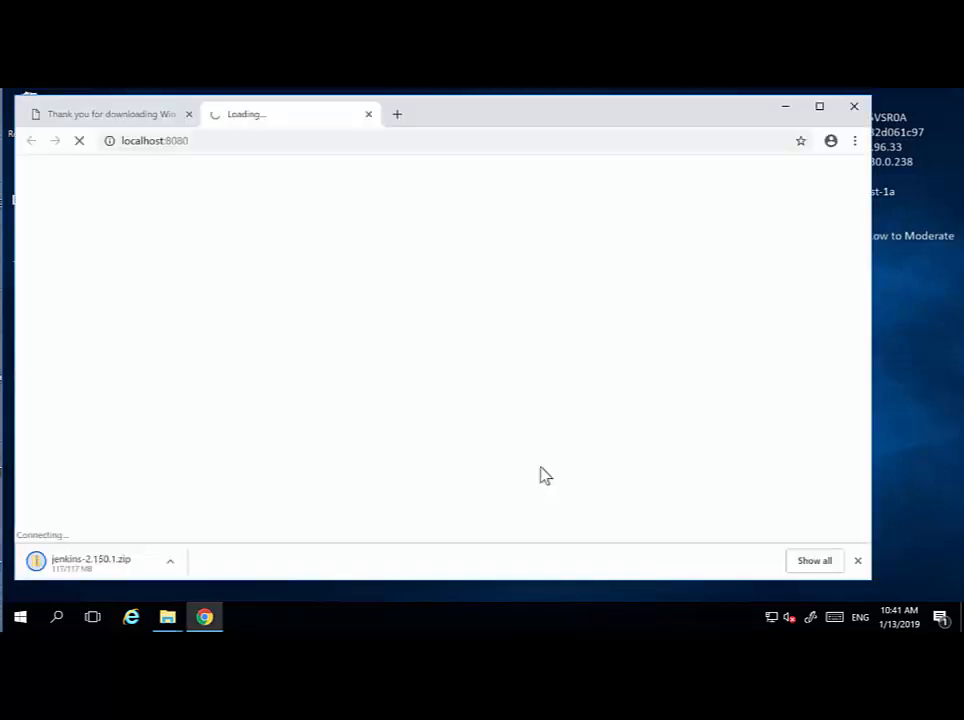
{"action": "left_click", "coordinate": [218, 145]}
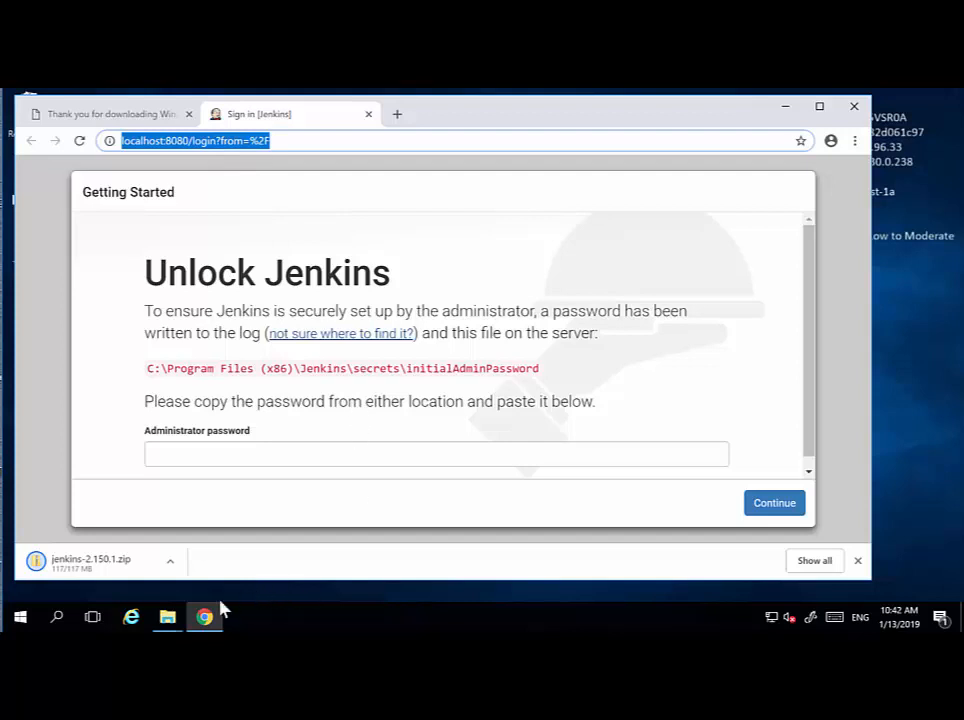
Switch to File Explorer and browse to C:\Program Files (x86)\Jenkins\secrets.
{"action": "left_click", "coordinate": [169, 604]}
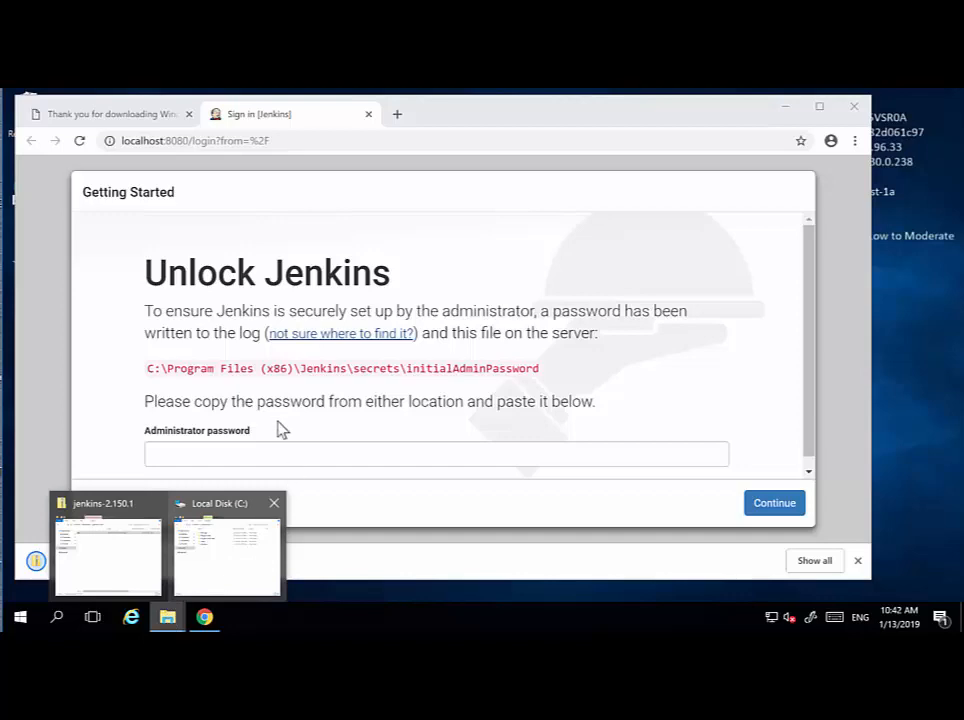
{"action": "mouse_move", "coordinate": [226, 568]}
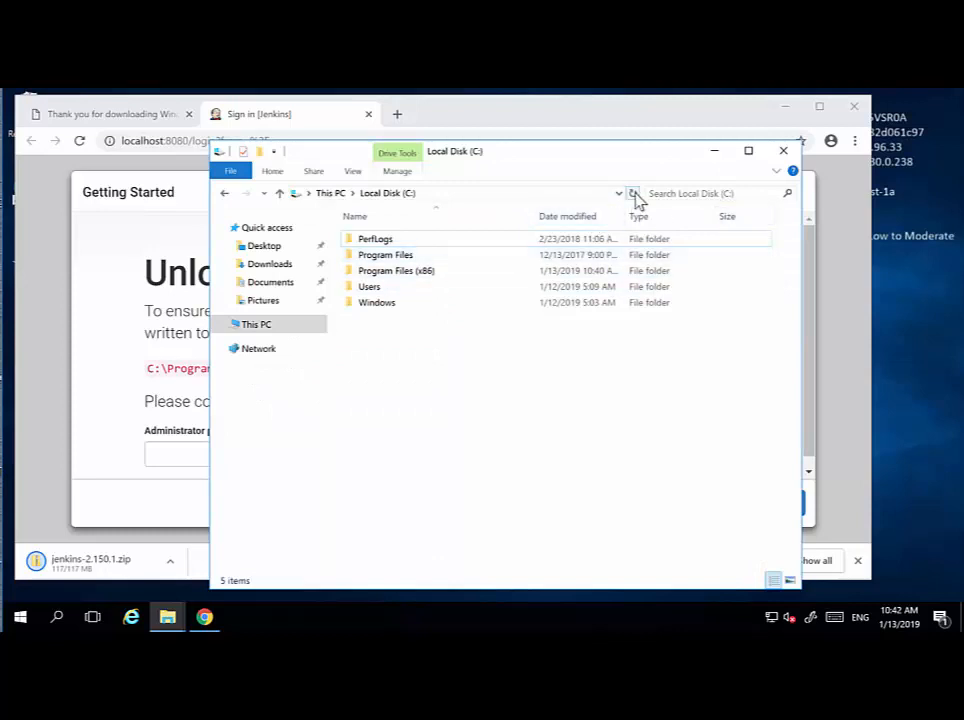
{"action": "double_click", "coordinate": [445, 279]}
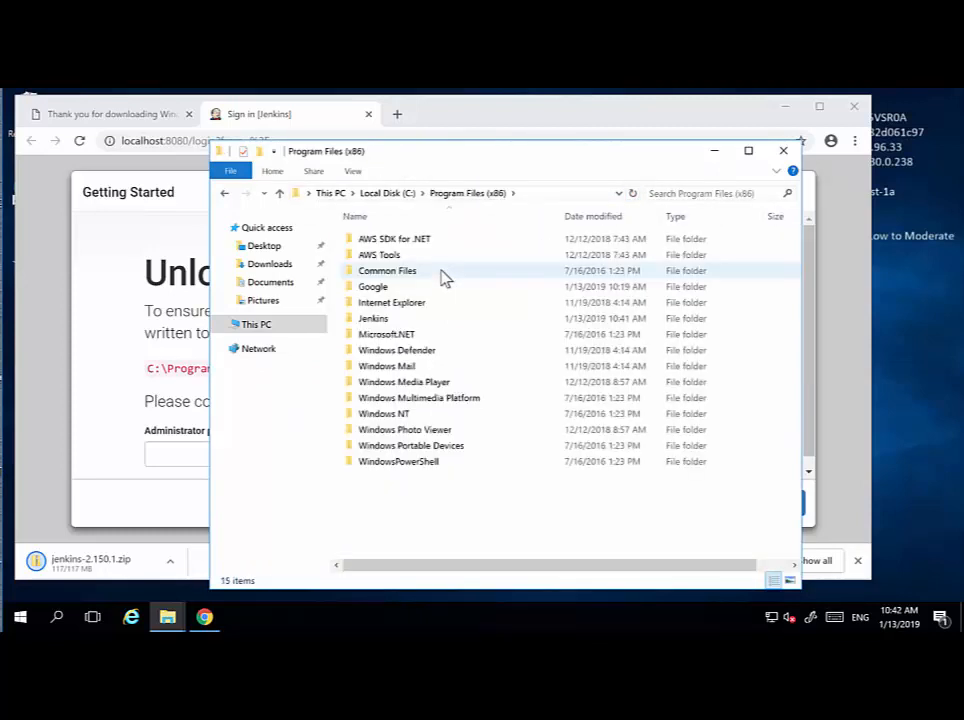
{"action": "double_click", "coordinate": [418, 320]}
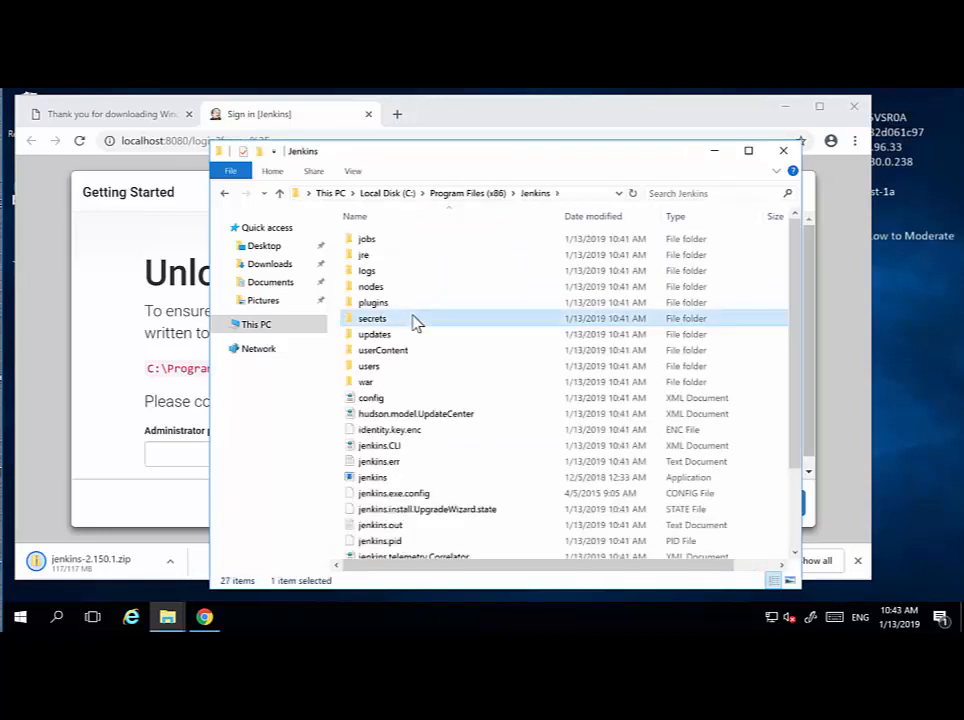
{"action": "double_click", "coordinate": [416, 320]}
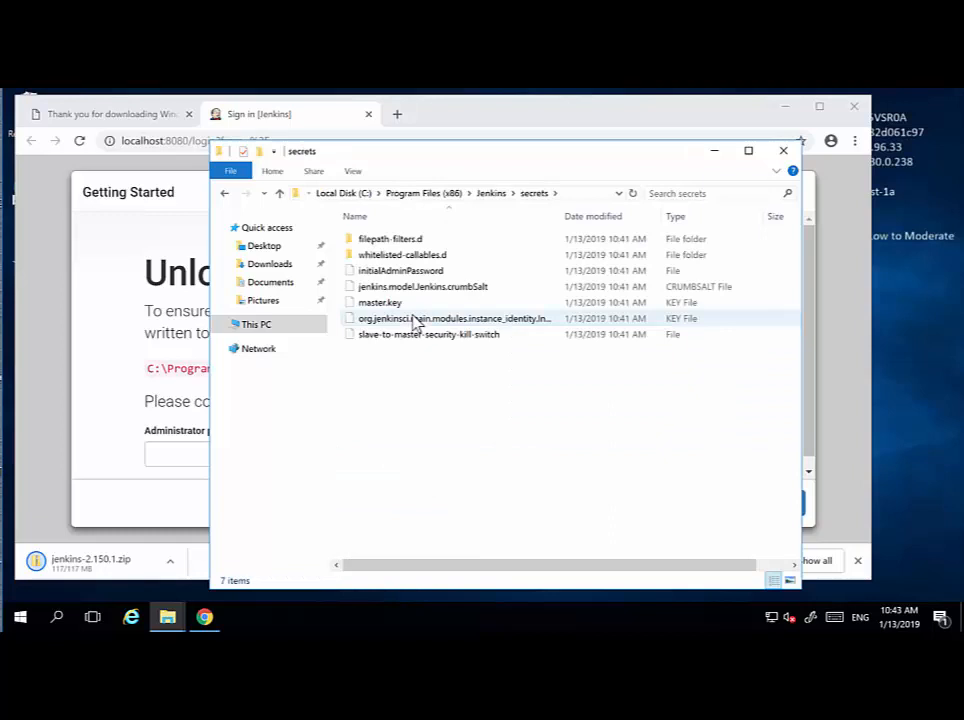
Launch Notepad and open the initialAdminPassword file from the secrets folder in it.
{"action": "left_click", "coordinate": [411, 272]}
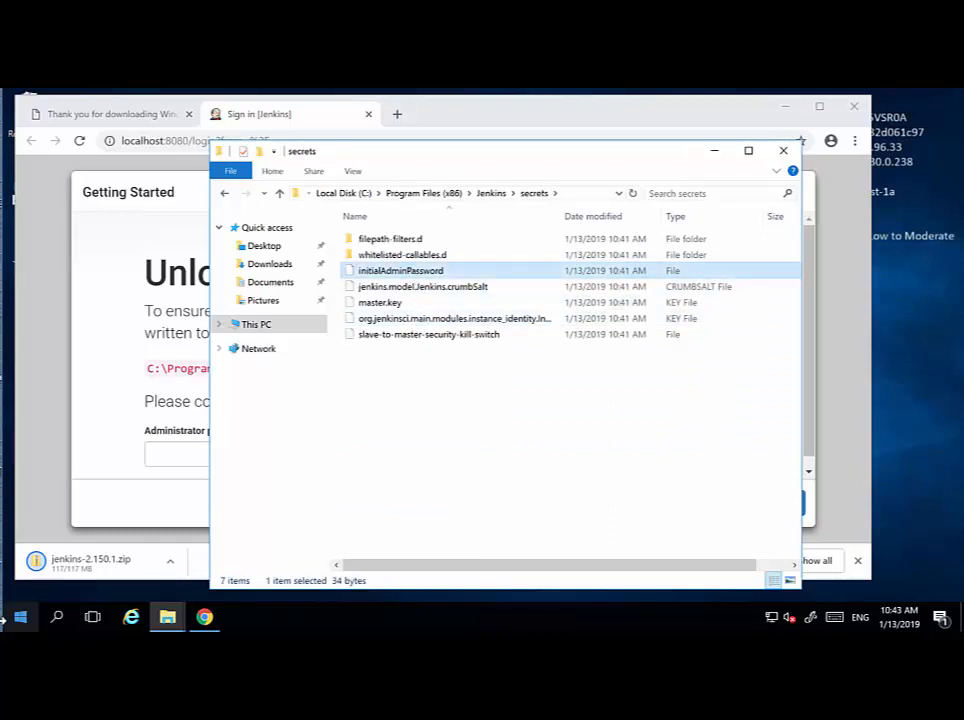
{"action": "left_click", "coordinate": [22, 618]}
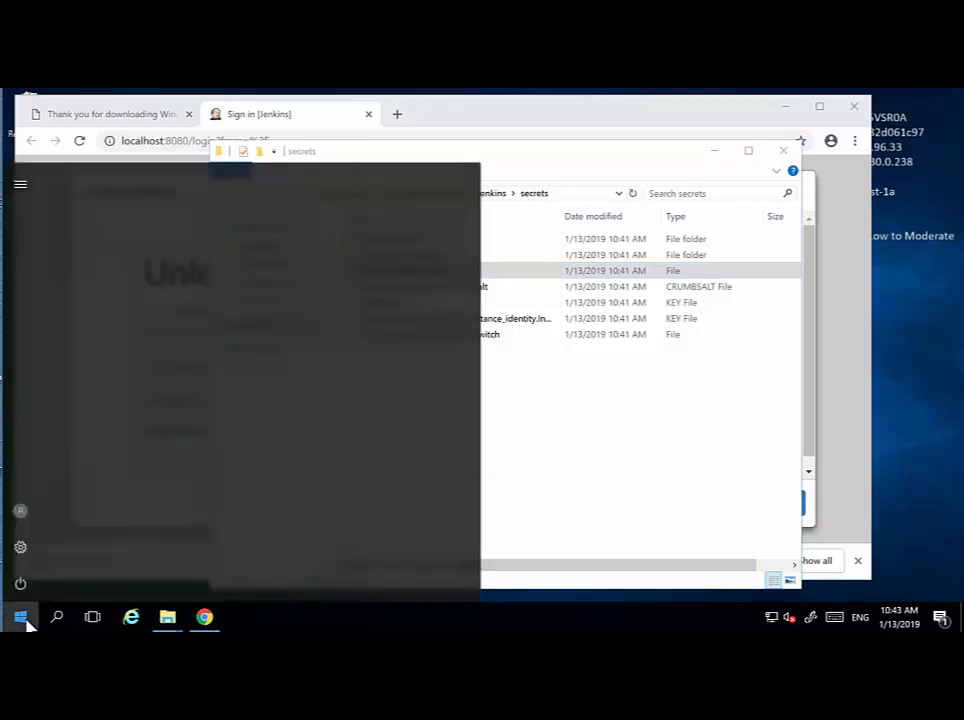
{"action": "left_click", "coordinate": [22, 618]}
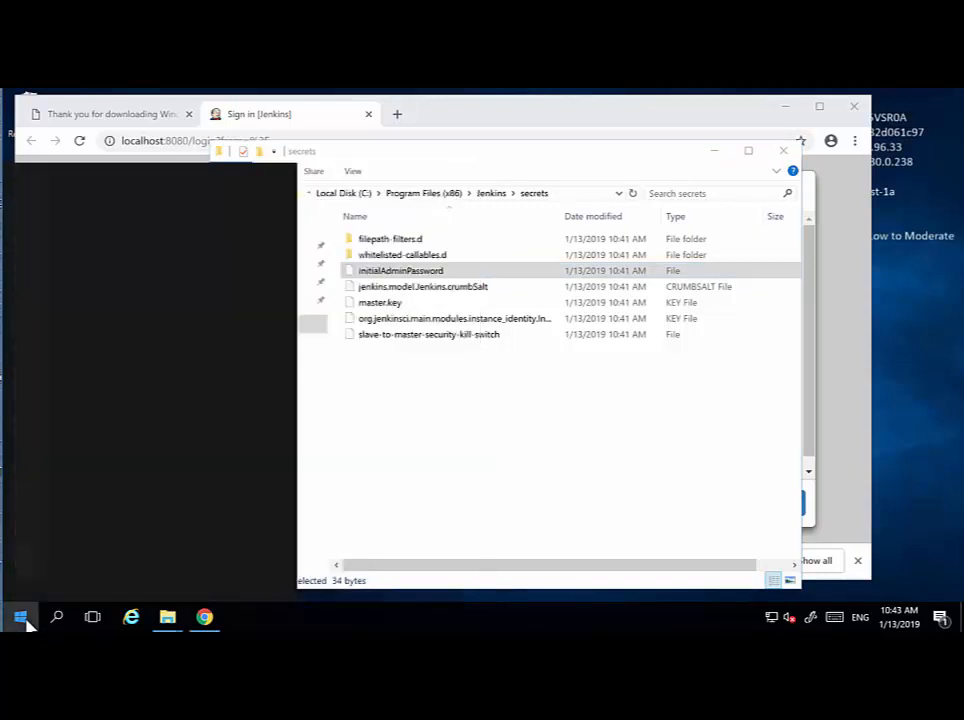
{"action": "type", "text": "notepad"}
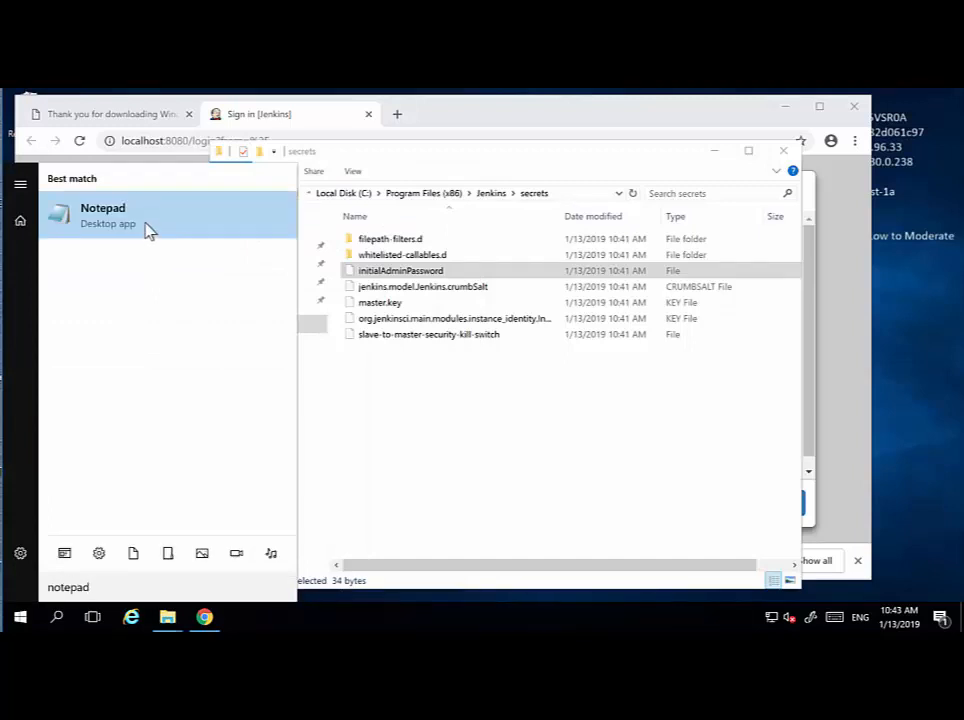
{"action": "left_click", "coordinate": [147, 231]}
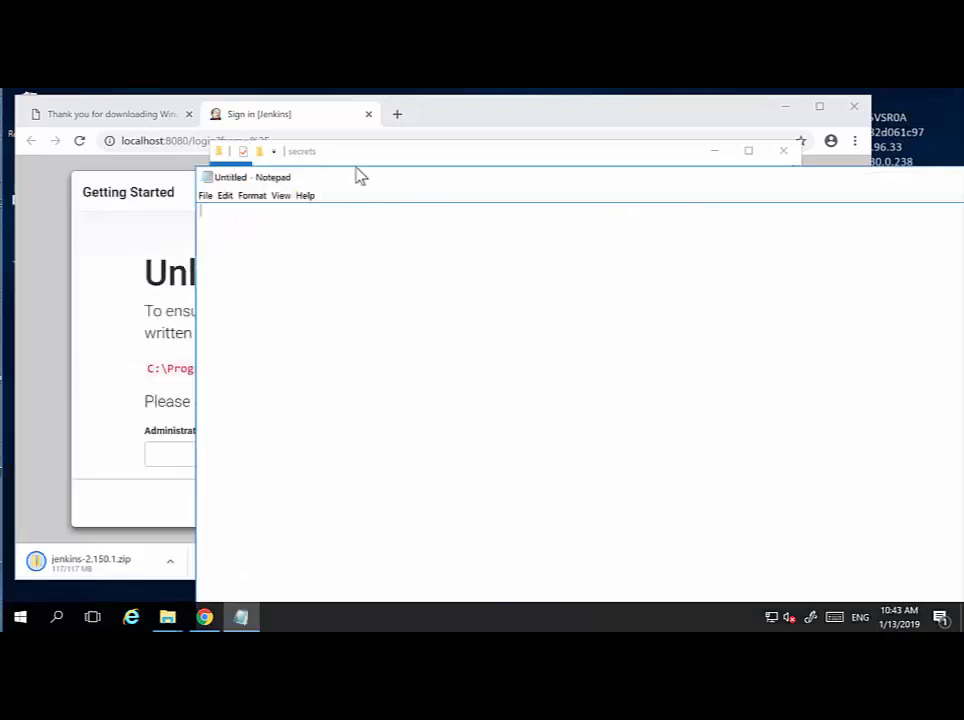
{"action": "left_click_drag", "start_coordinate": [360, 179], "coordinate": [523, 294]}
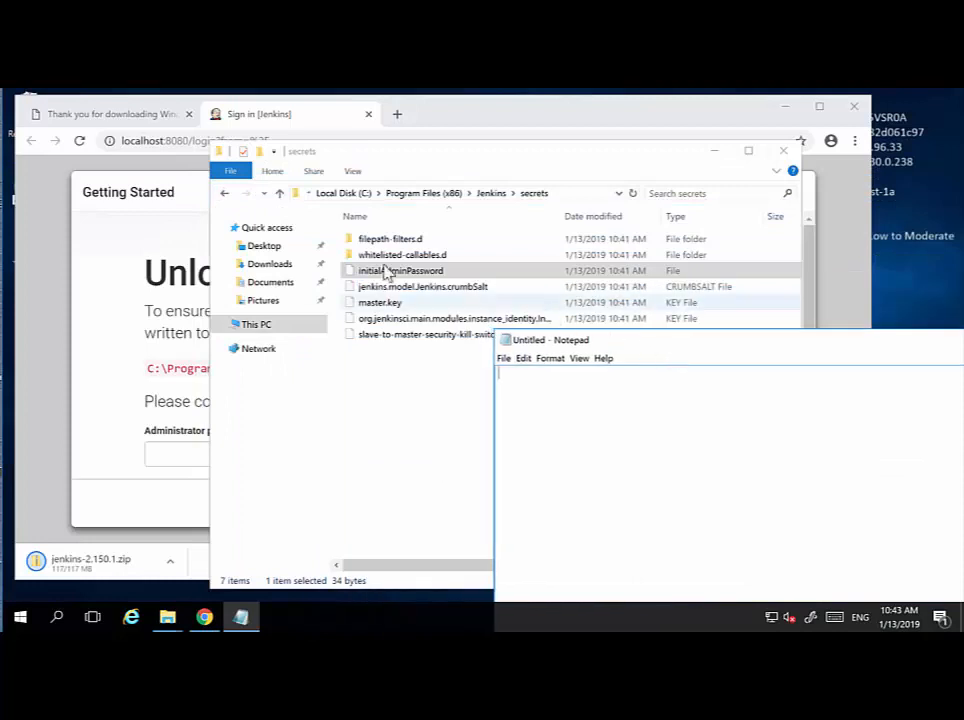
{"action": "left_click_drag", "start_coordinate": [388, 271], "coordinate": [622, 458]}
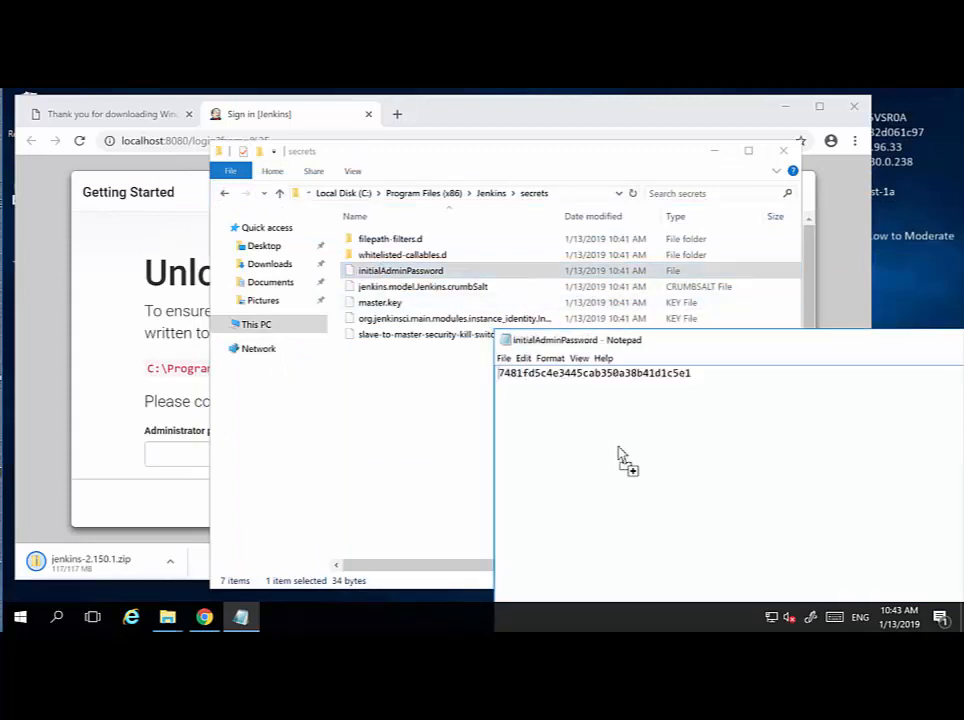
Copy the initial password from Notepad, unlock Jenkins by pasting it as the administrator password, and decline saving it in the browser.
{"action": "double_click", "coordinate": [615, 372]}
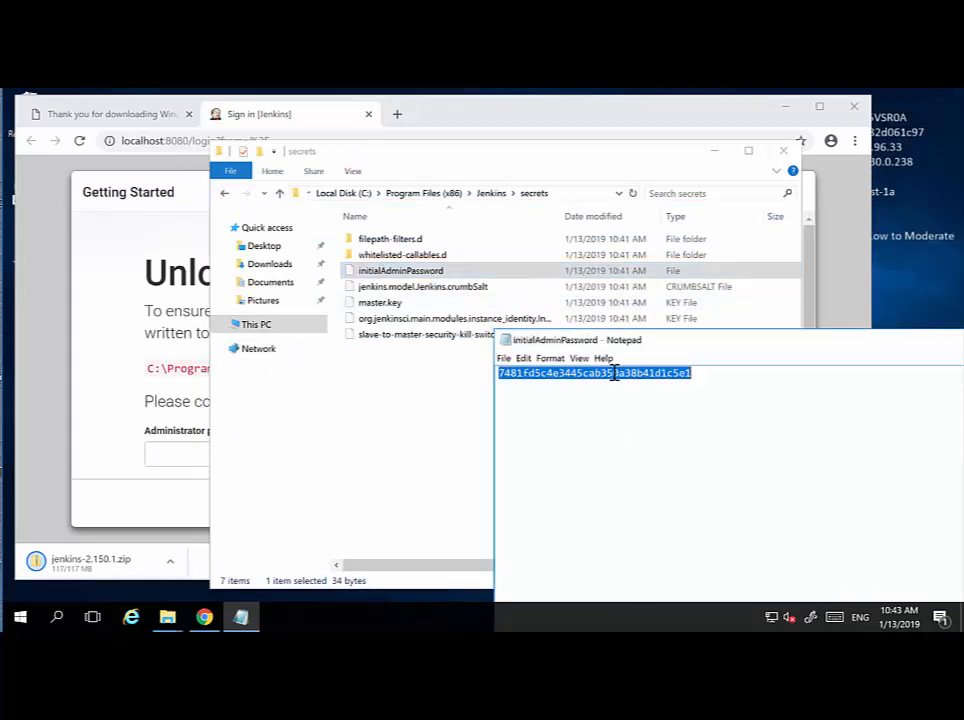
{"action": "right_click", "coordinate": [571, 377]}
{"action": "left_click", "coordinate": [499, 421]}
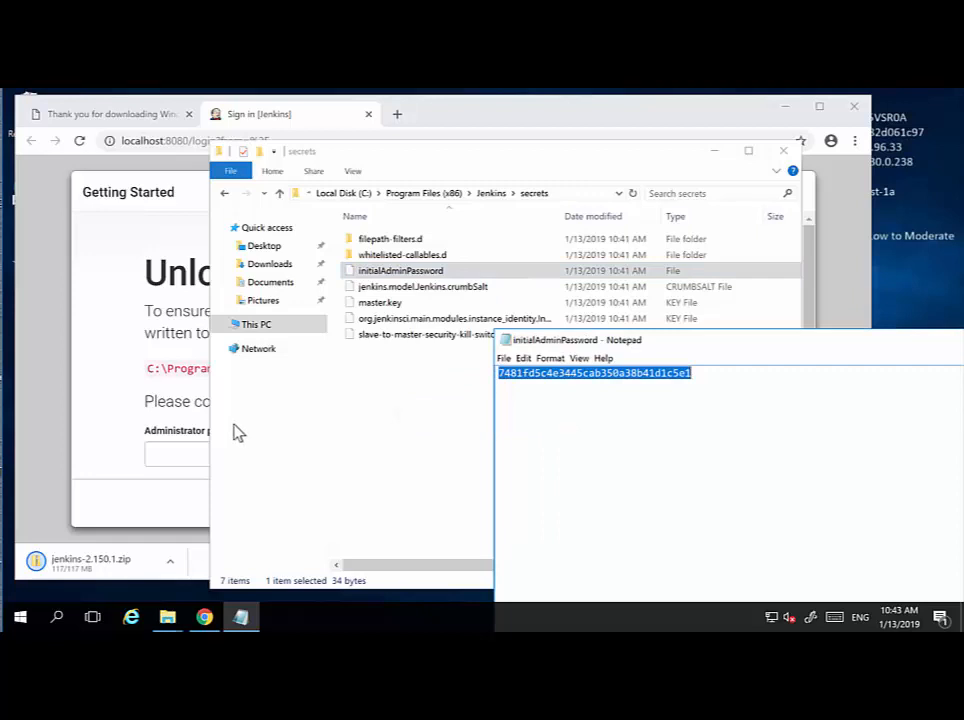
{"action": "left_click", "coordinate": [169, 449]}
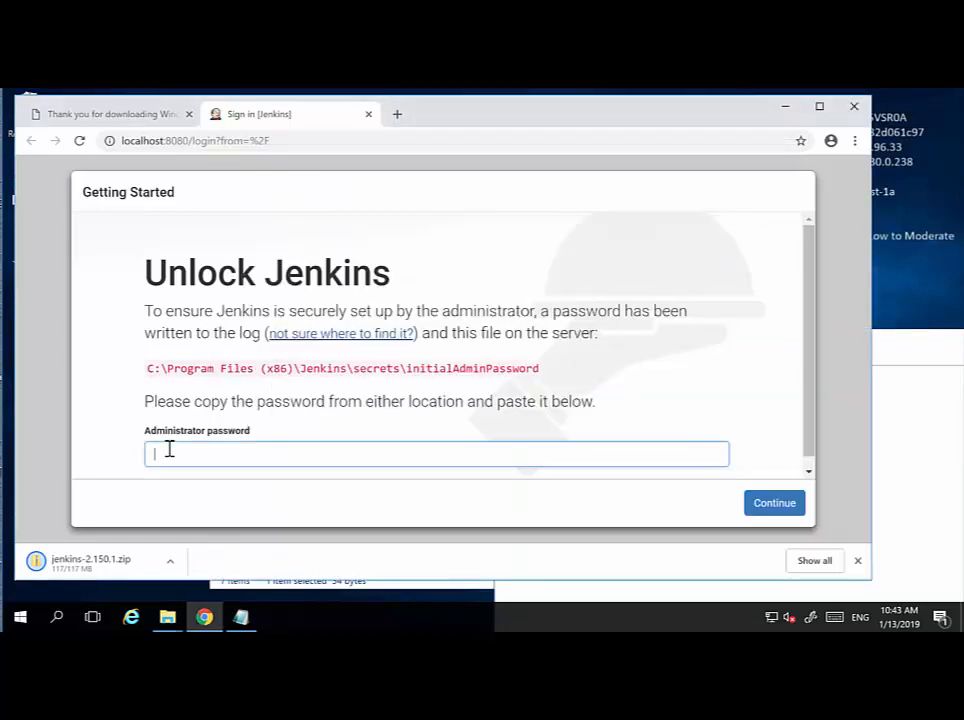
{"action": "key", "text": "ctrl+v"}
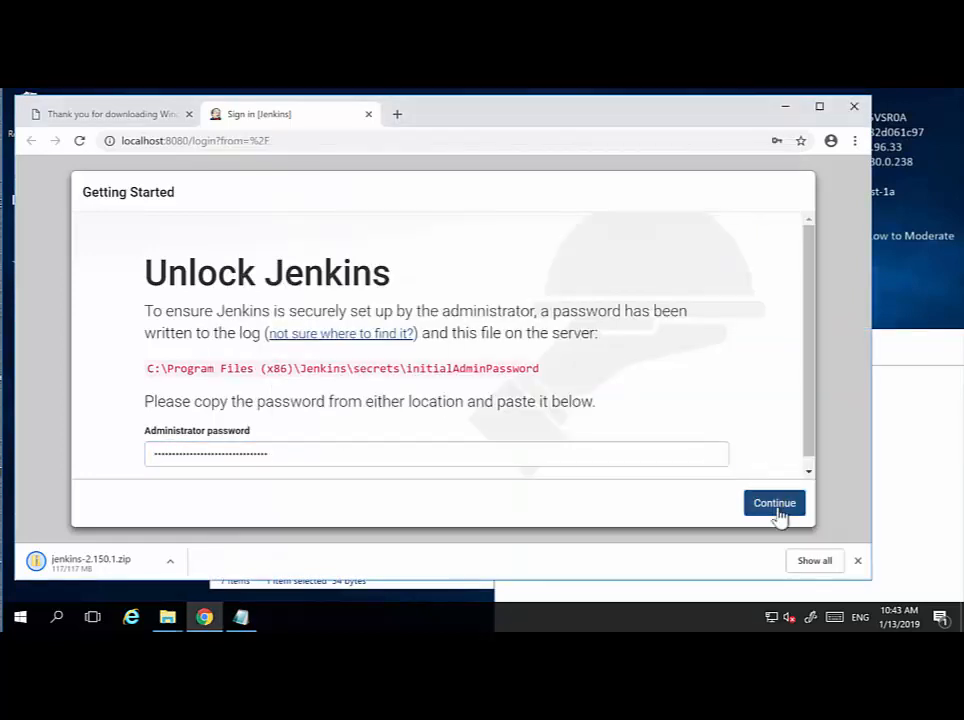
{"action": "left_click", "coordinate": [779, 514]}
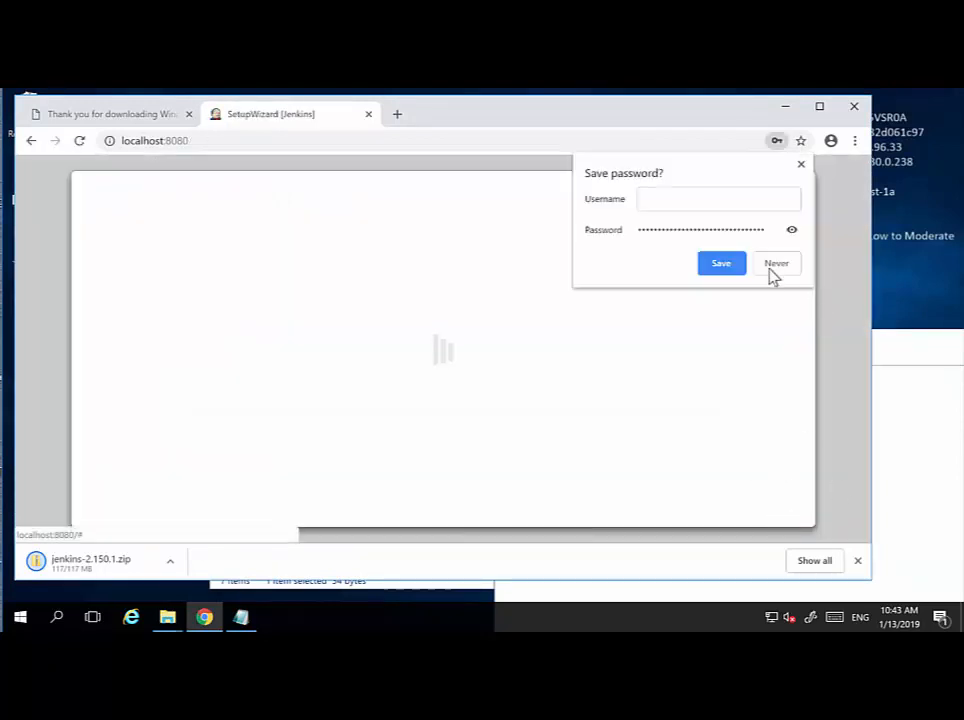
{"action": "left_click", "coordinate": [774, 264]}
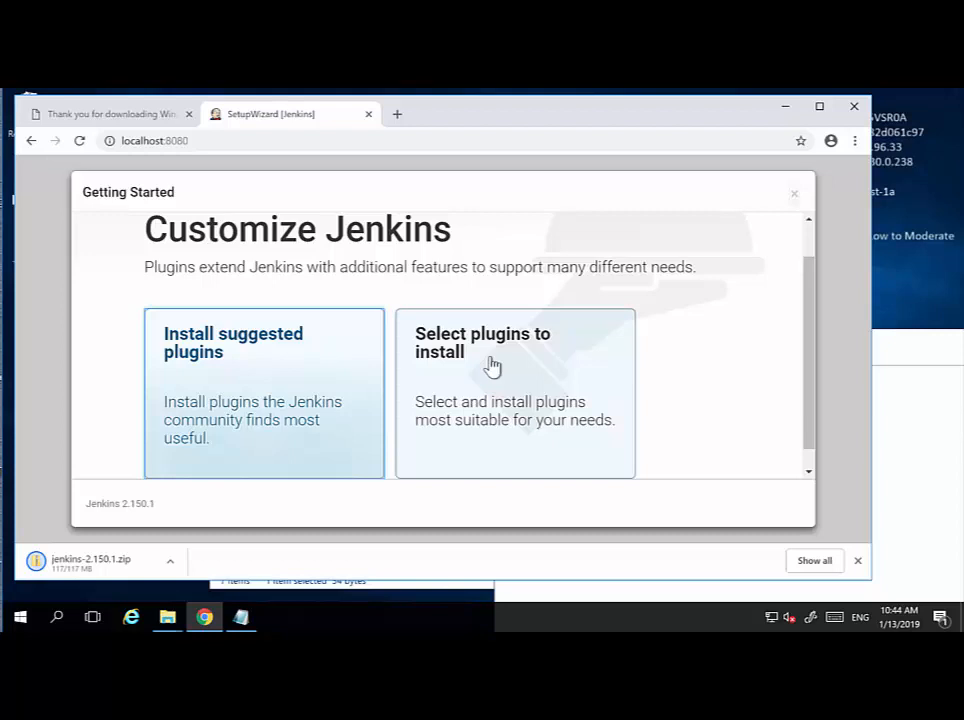
Install the suggested Jenkins plugins and close the browser's download bar.
{"action": "left_click", "coordinate": [228, 396]}
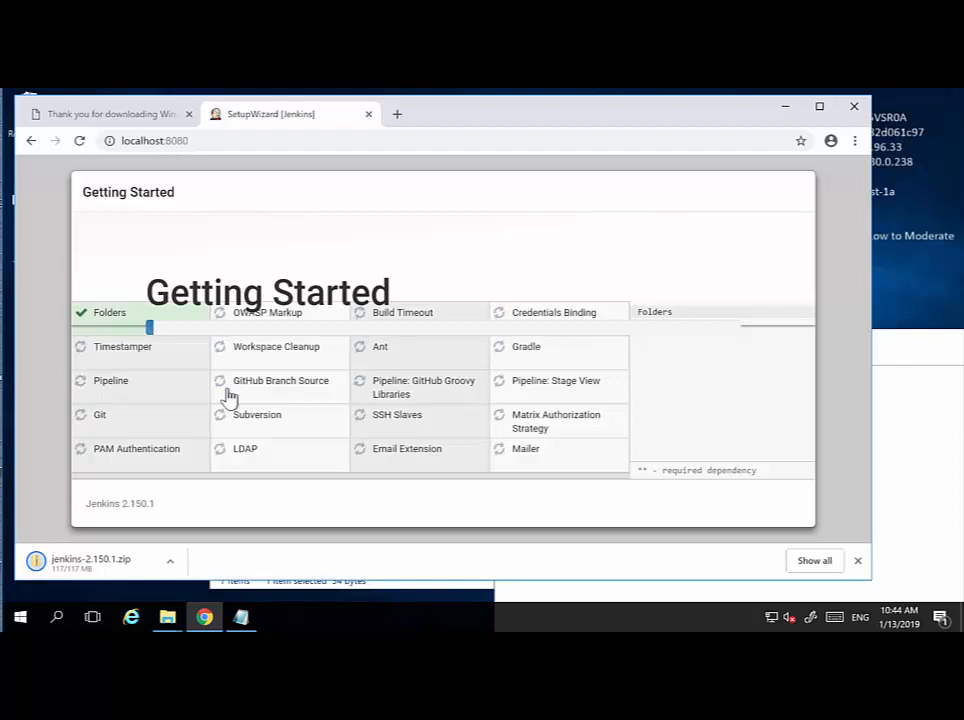
{"action": "left_click", "coordinate": [858, 561]}
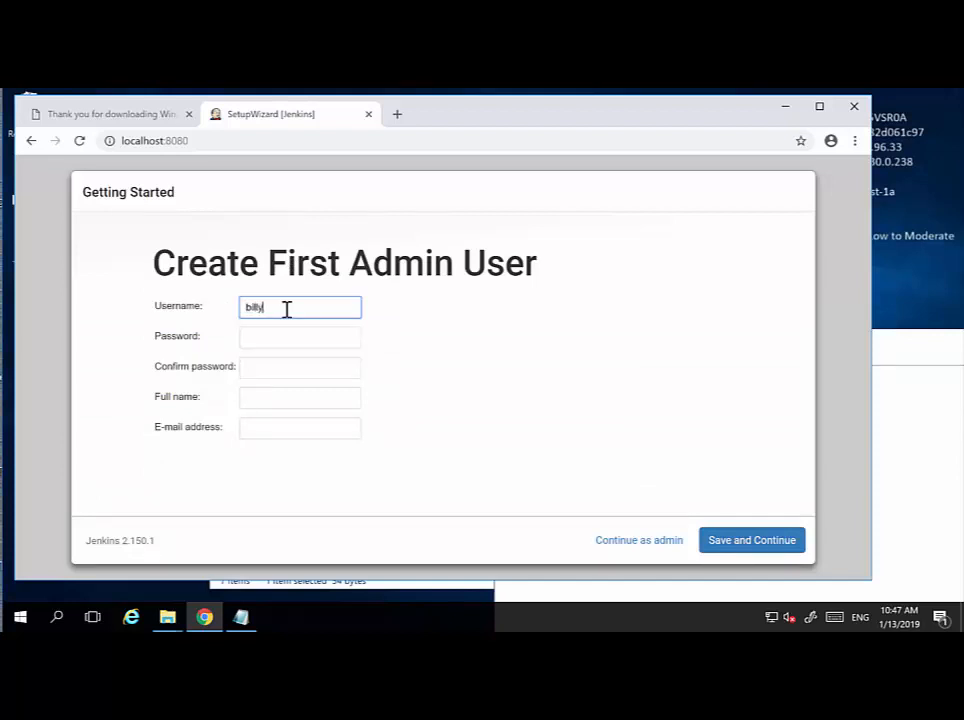
{"action": "left_click", "coordinate": [301, 350]}
{"action": "left_click", "coordinate": [313, 338]}
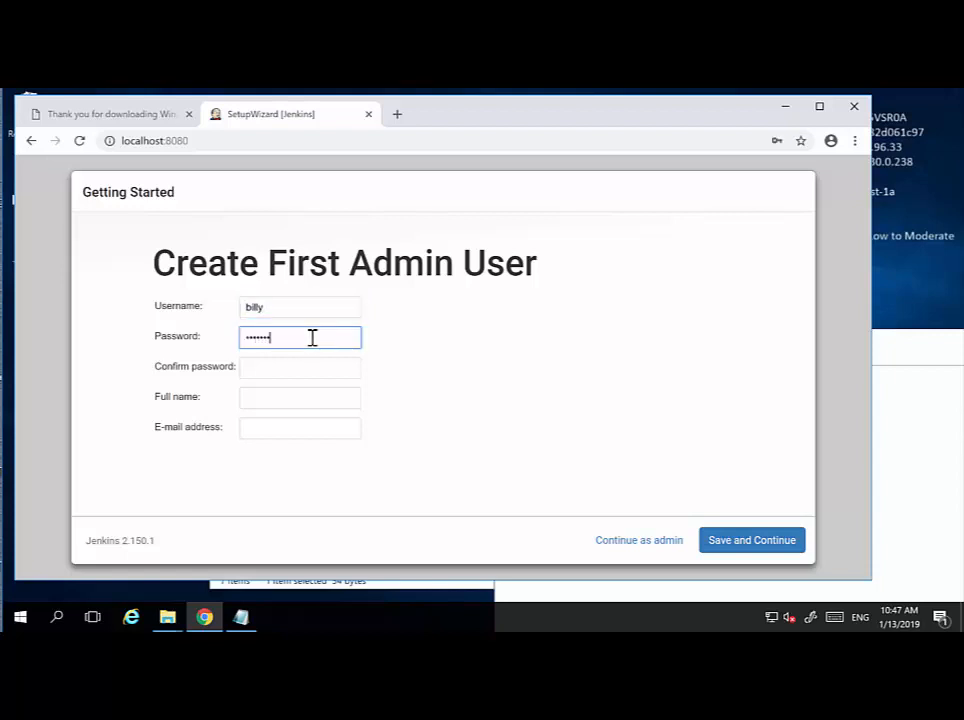
{"action": "left_click", "coordinate": [335, 369]}
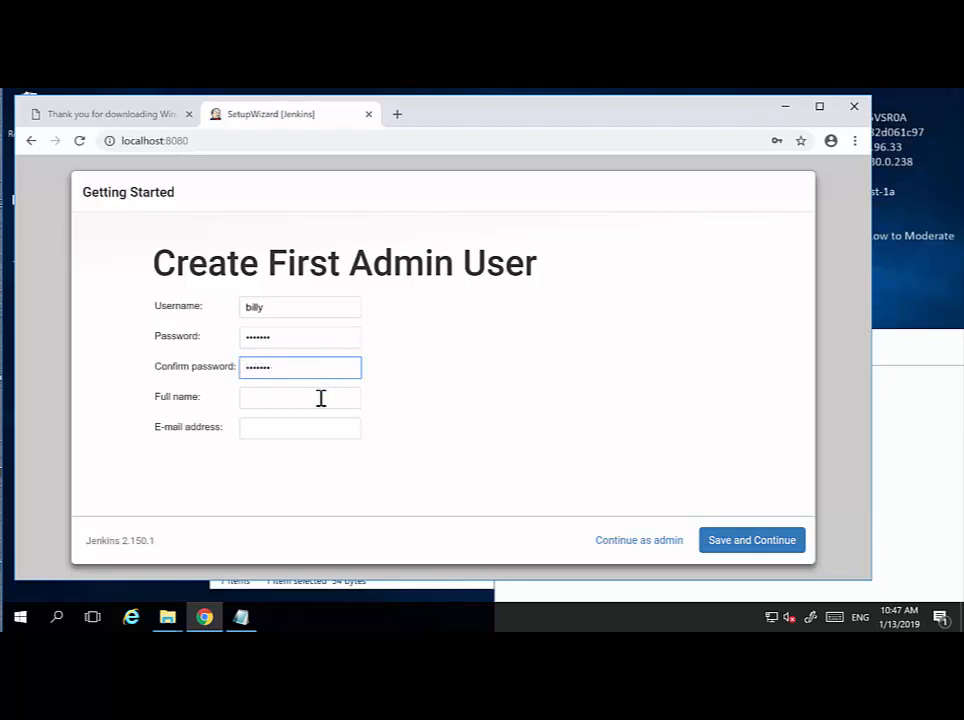
{"action": "left_click", "coordinate": [321, 397]}
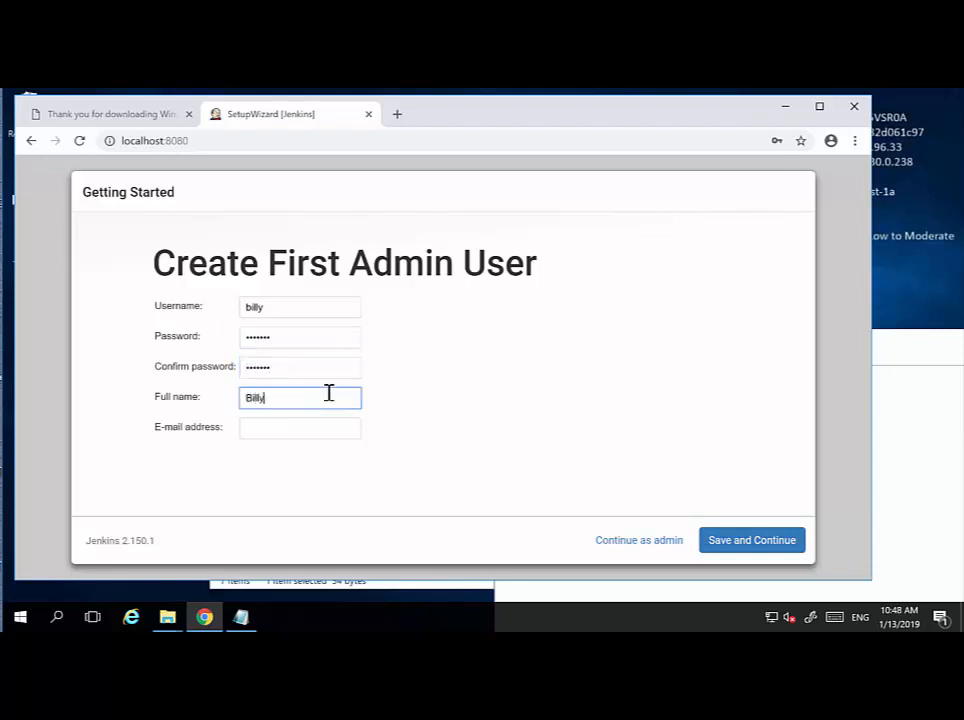
{"action": "key", "text": "Tab"}
{"action": "type", "text": "asdf@asdf.com"}
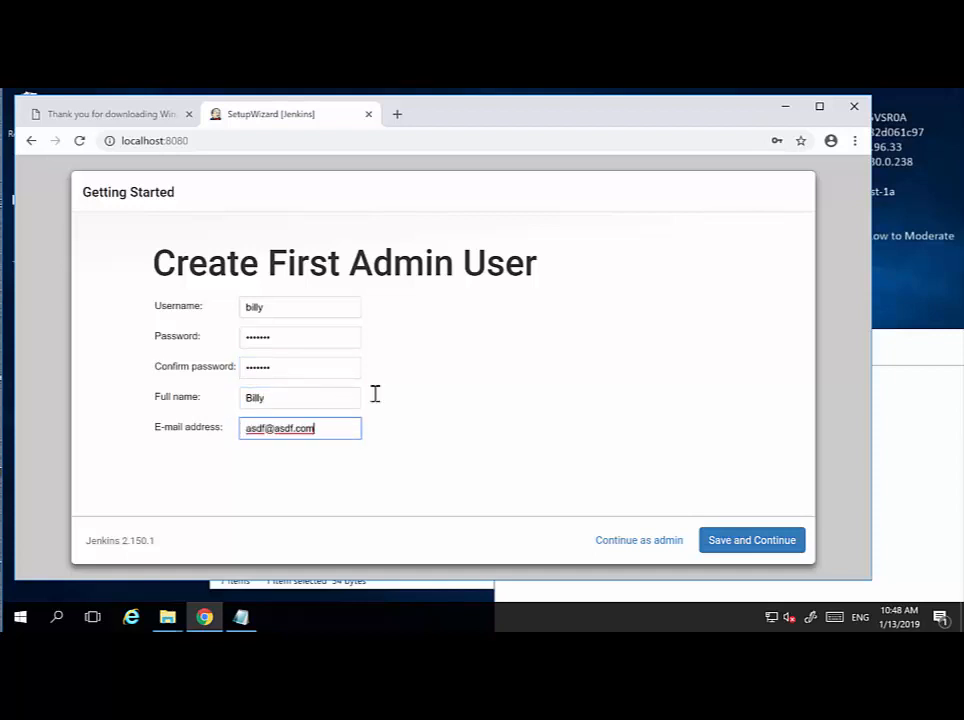
{"action": "left_click", "coordinate": [766, 550]}
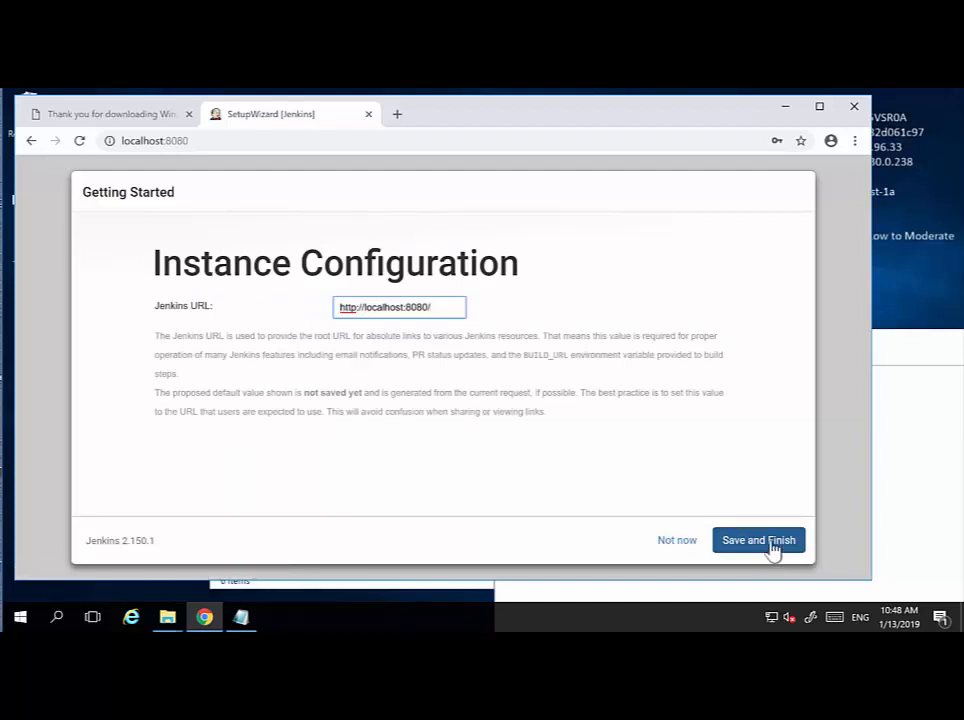
{"action": "left_click", "coordinate": [773, 549]}
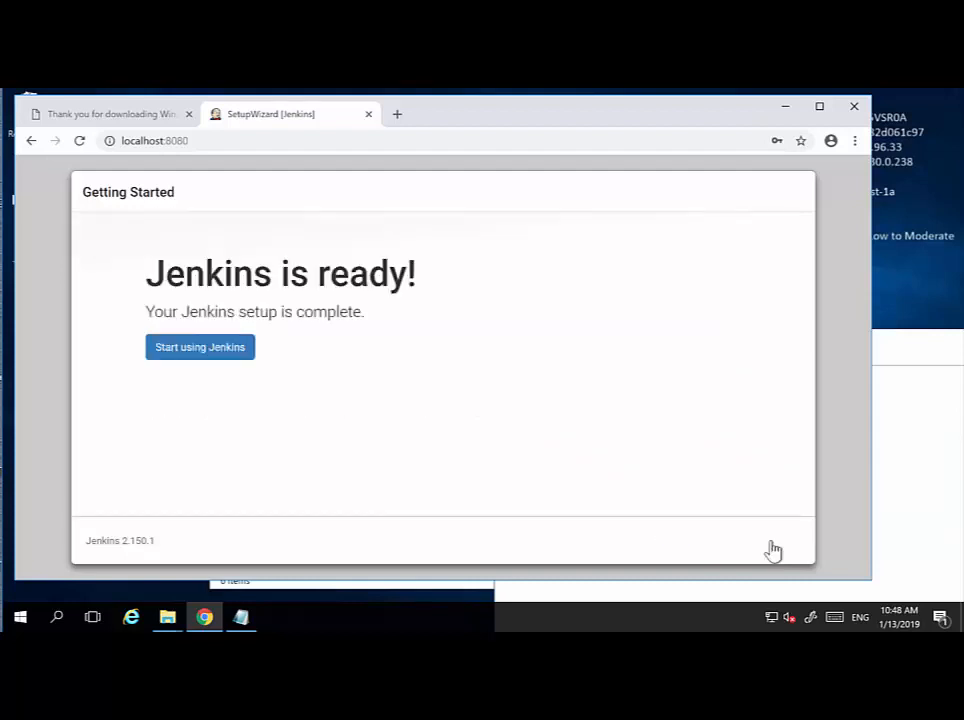